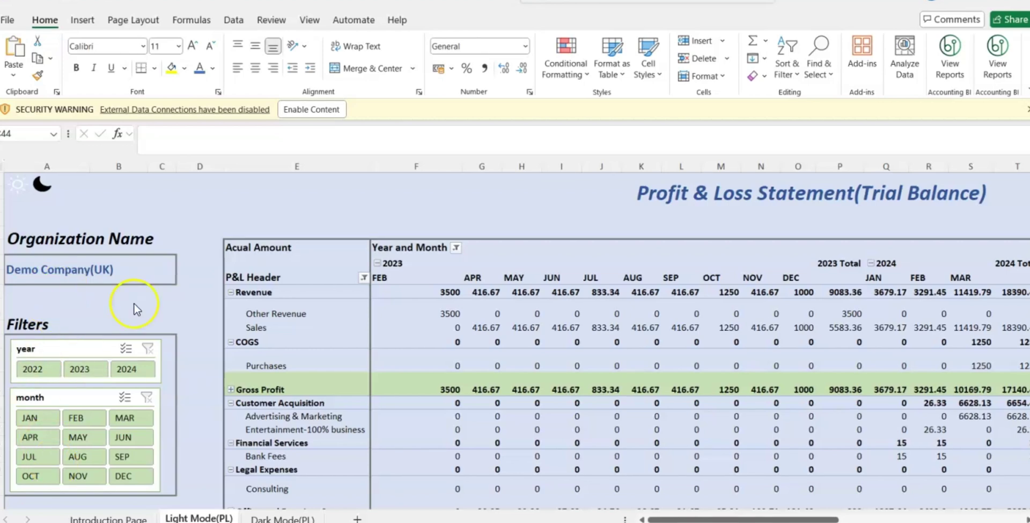
Show the Queries & Connections pane from the Data ribbon
{"action": "left_click", "coordinate": [235, 20]}
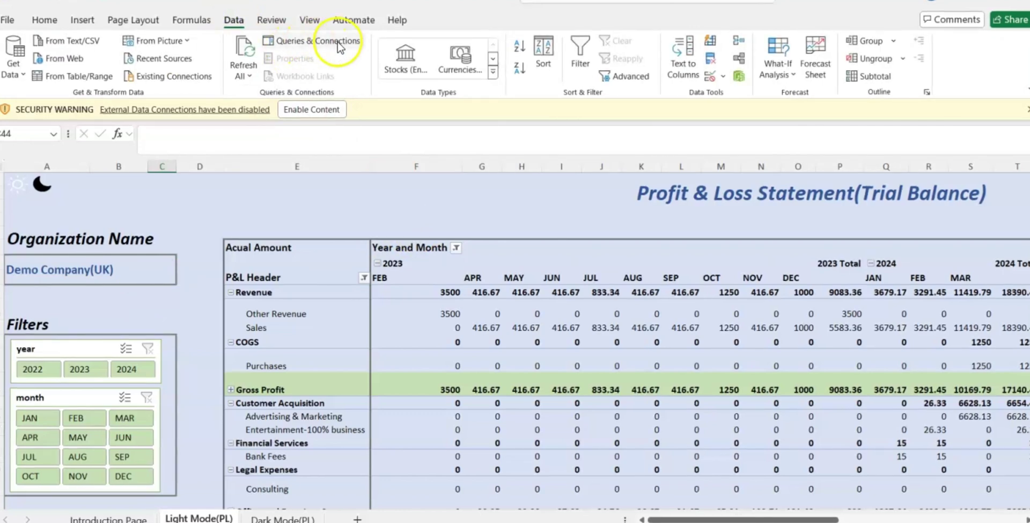
{"action": "left_click", "coordinate": [337, 41]}
{"action": "left_click", "coordinate": [337, 41]}
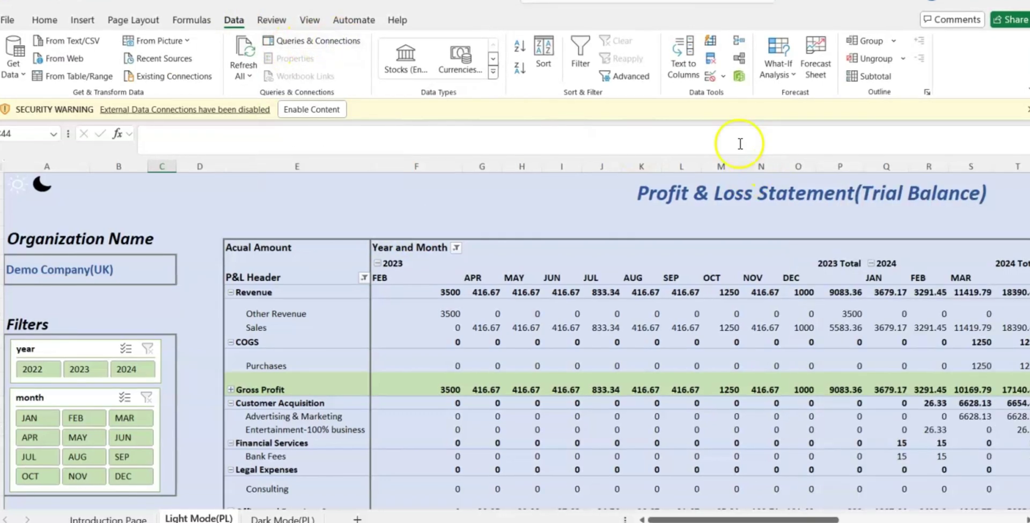
{"action": "left_click", "coordinate": [326, 42]}
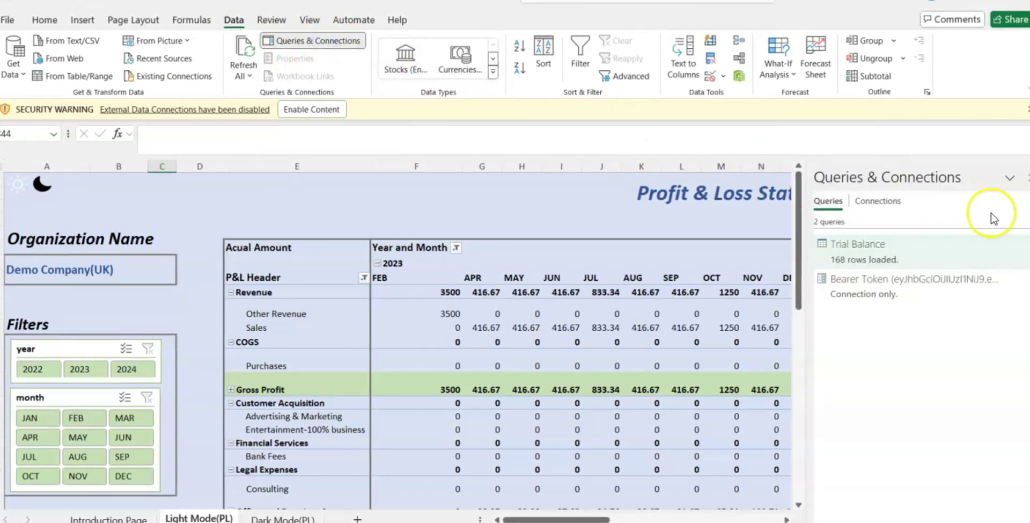
Refresh the Trial Balance query, allowing its external data connection in the Security Notice
{"action": "mouse_move", "coordinate": [1026, 248]}
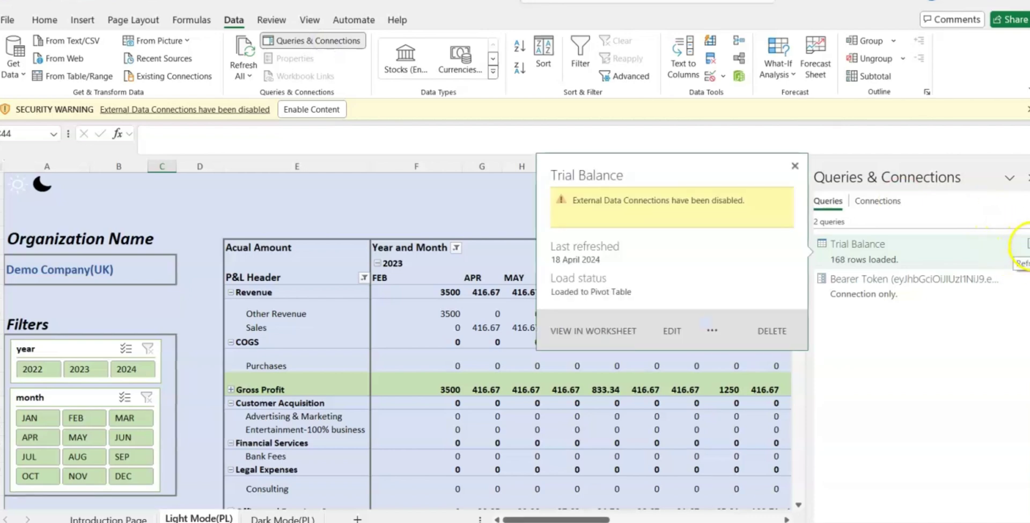
{"action": "double_click", "coordinate": [1027, 244]}
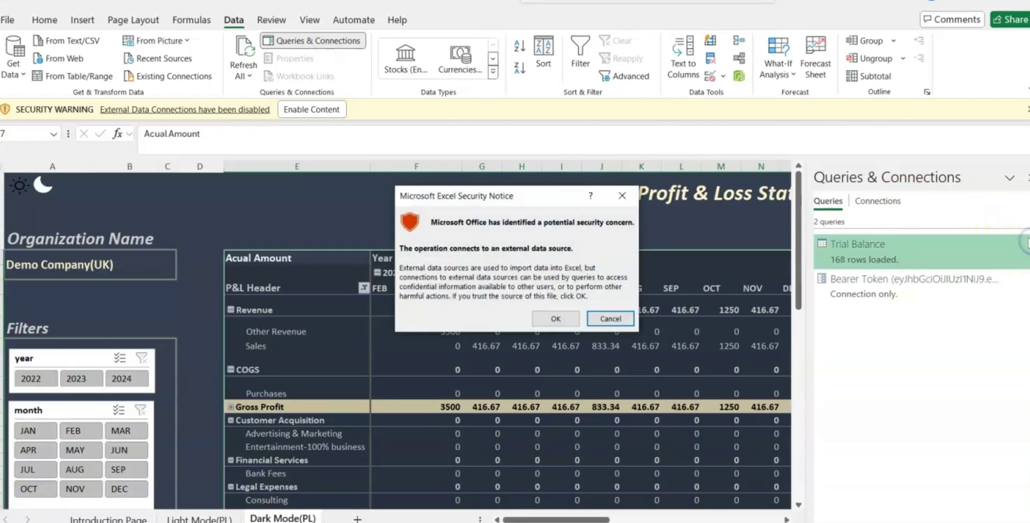
{"action": "left_click", "coordinate": [559, 318]}
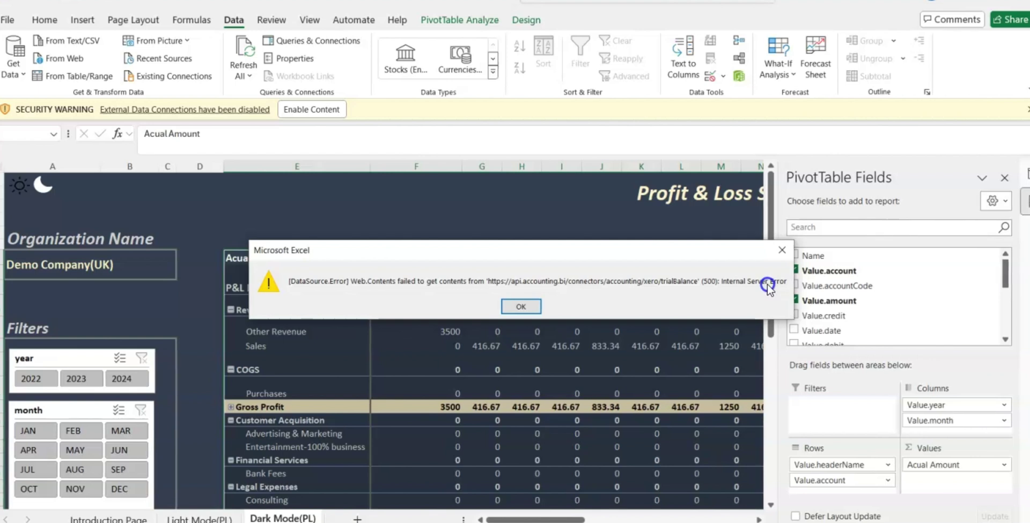
Dismiss the DataSource.Error message reporting the 500 Internal Server Error
{"action": "left_click", "coordinate": [521, 306]}
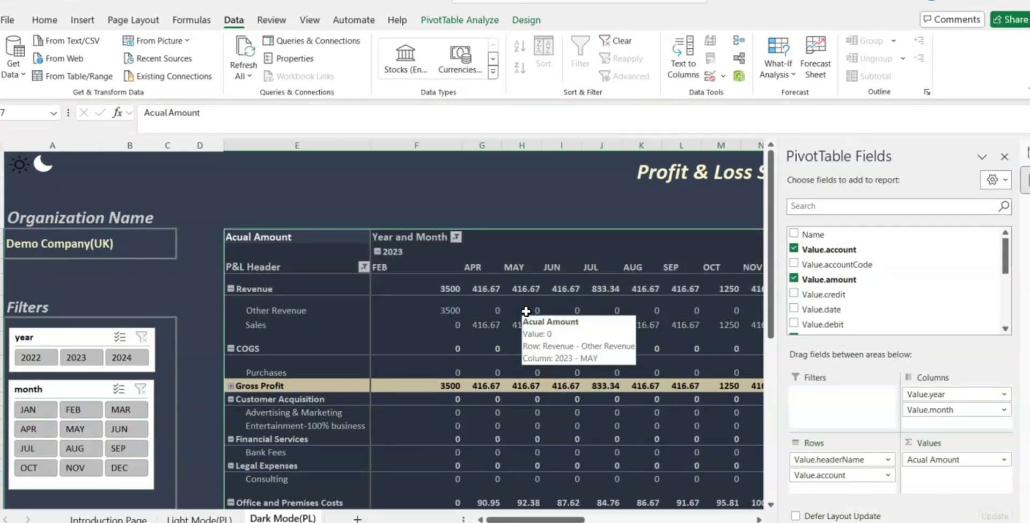
Launch the Power Query Editor from the Get Data menu
{"action": "left_click", "coordinate": [21, 78]}
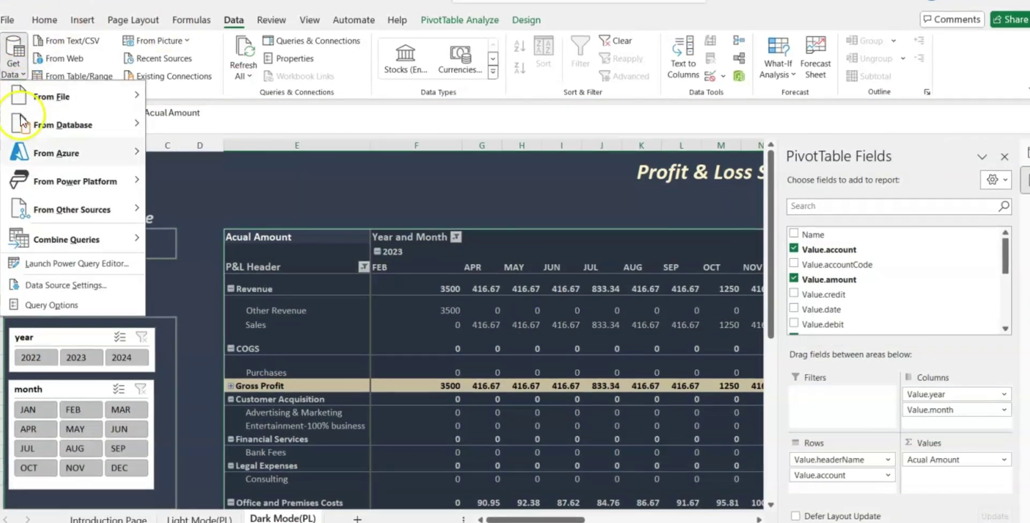
{"action": "left_click", "coordinate": [61, 268]}
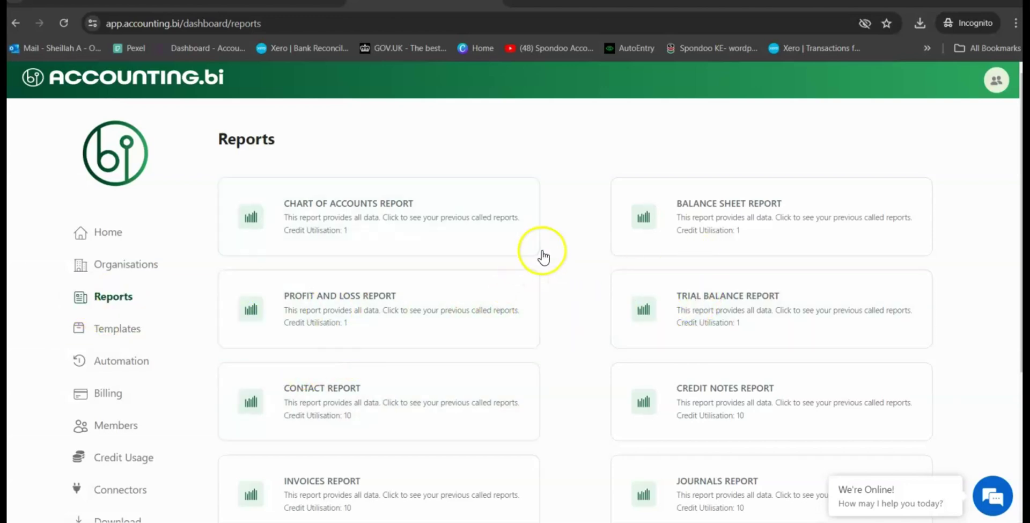
Open the Trial Balance Report page from the accounting.bi Reports list
{"action": "left_click", "coordinate": [670, 303]}
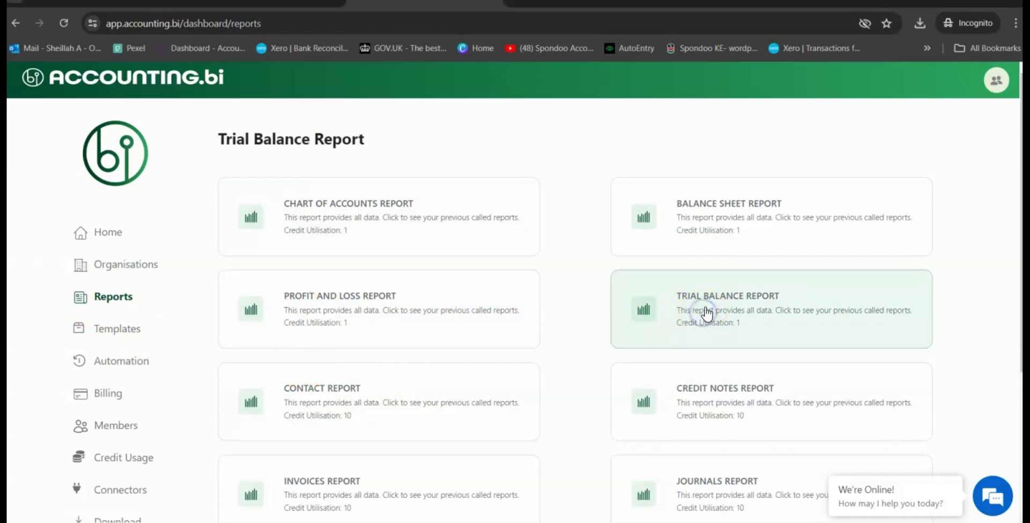
{"action": "left_click", "coordinate": [820, 267]}
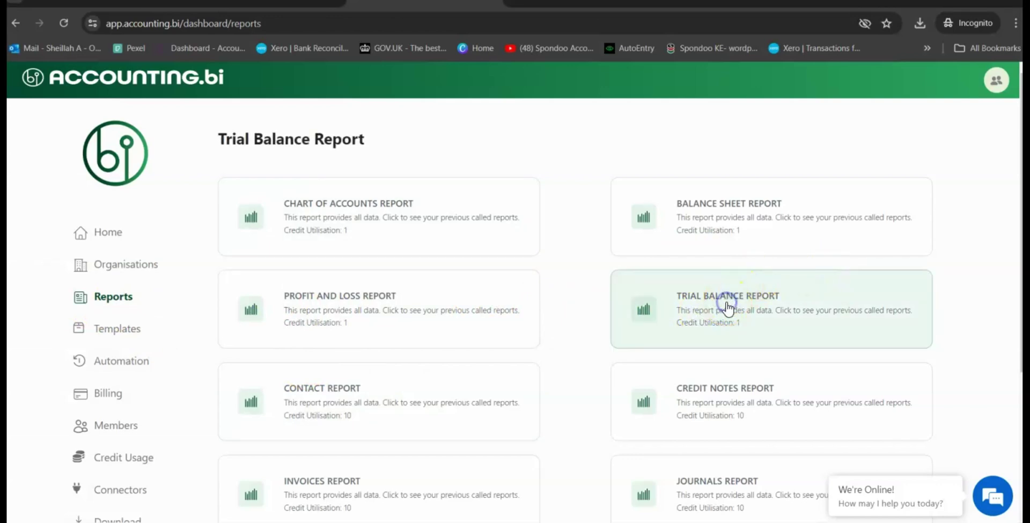
{"action": "left_click", "coordinate": [653, 306]}
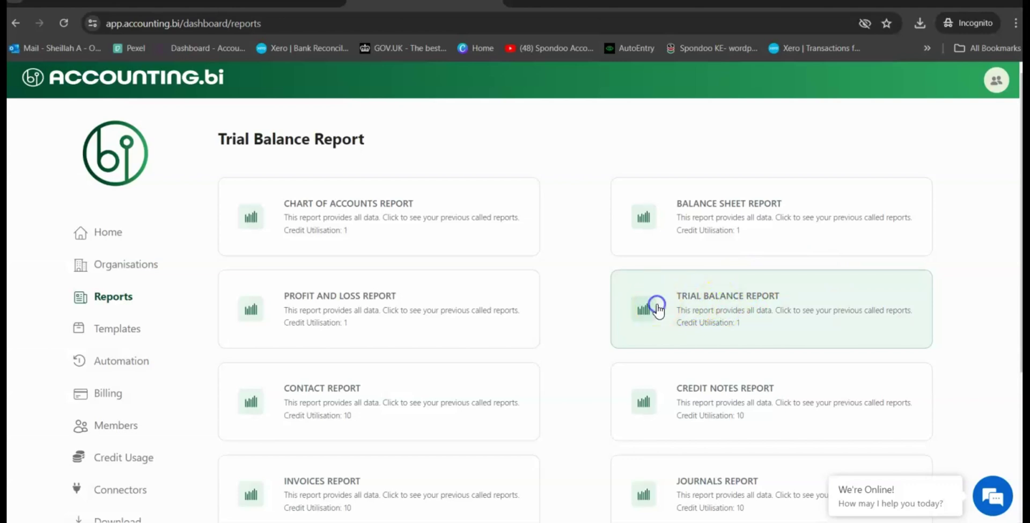
{"action": "left_click", "coordinate": [462, 432]}
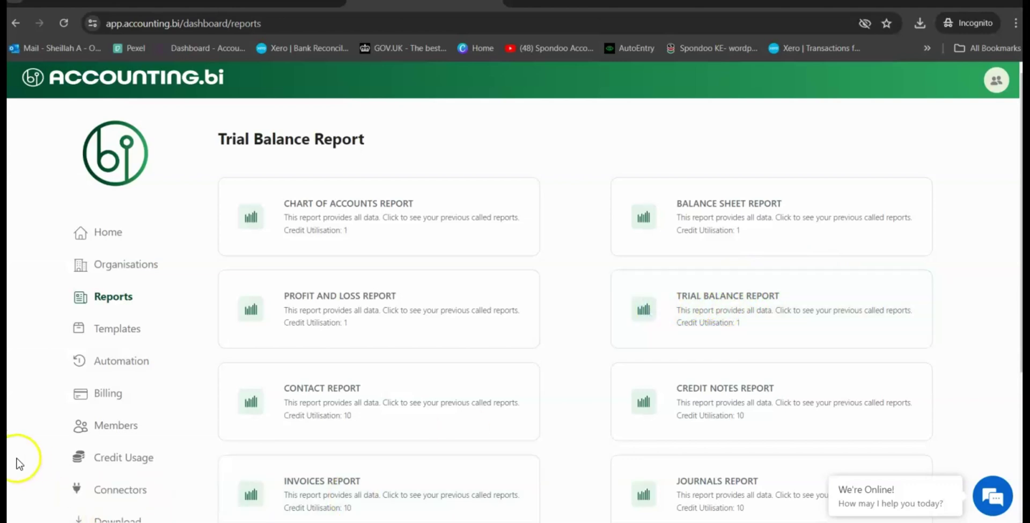
Submit a new Trial Balance report dated 31/05/2024 over 3 periods, Payments Only NO
{"action": "scroll", "coordinate": [847, 280], "scroll_direction": "down", "scroll_amount": 2}
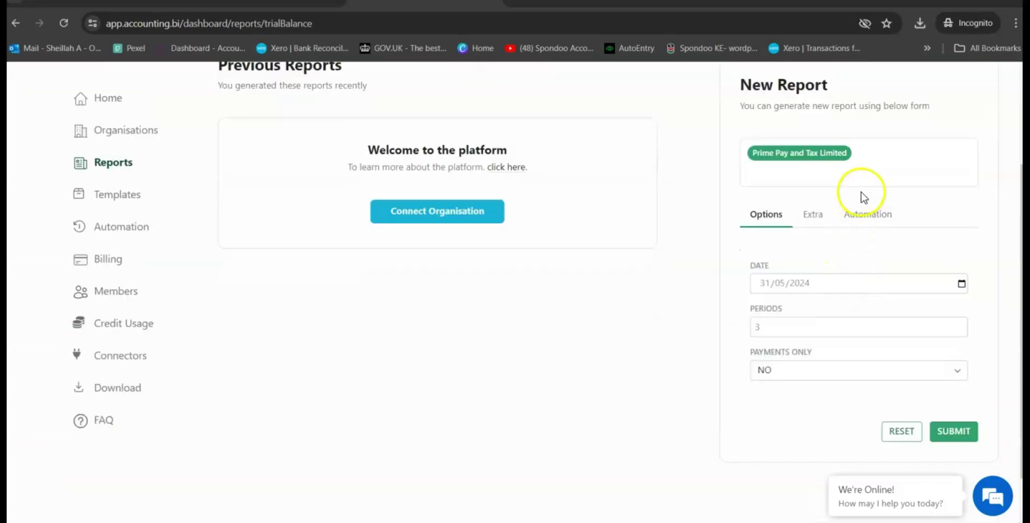
{"action": "scroll", "coordinate": [878, 170], "scroll_direction": "down", "scroll_amount": 1}
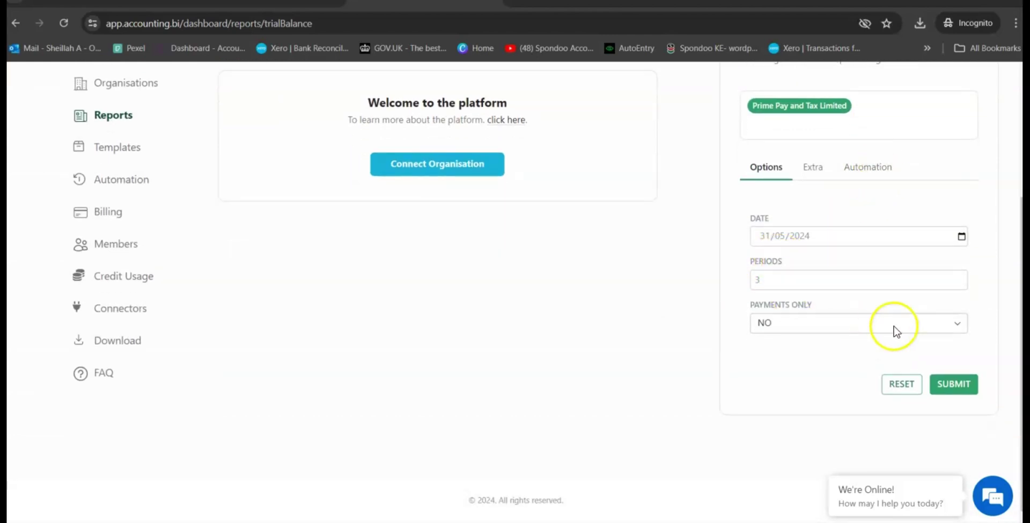
{"action": "scroll", "coordinate": [955, 335], "scroll_direction": "up", "scroll_amount": 1}
{"action": "left_click", "coordinate": [944, 387]}
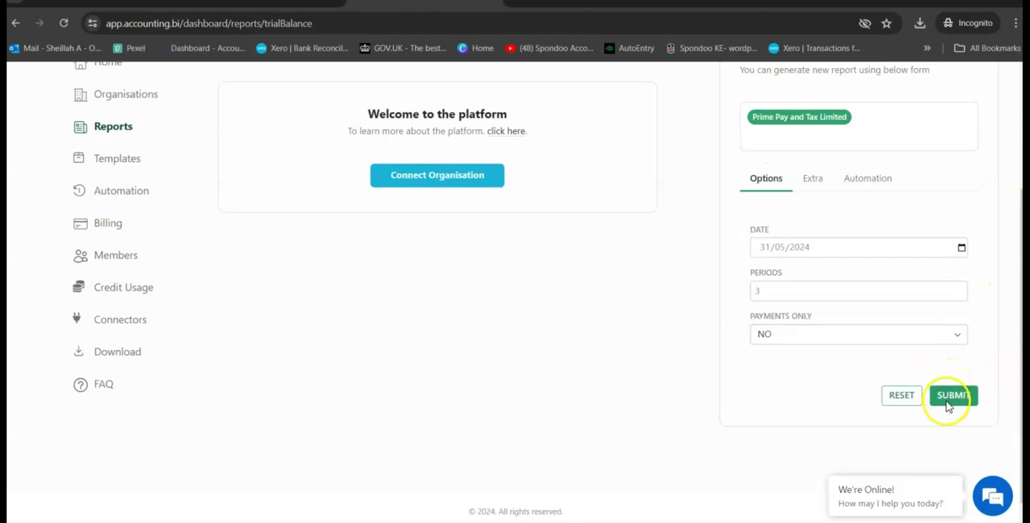
{"action": "left_click", "coordinate": [945, 387]}
{"action": "scroll", "coordinate": [649, 314], "scroll_direction": "up", "scroll_amount": 3}
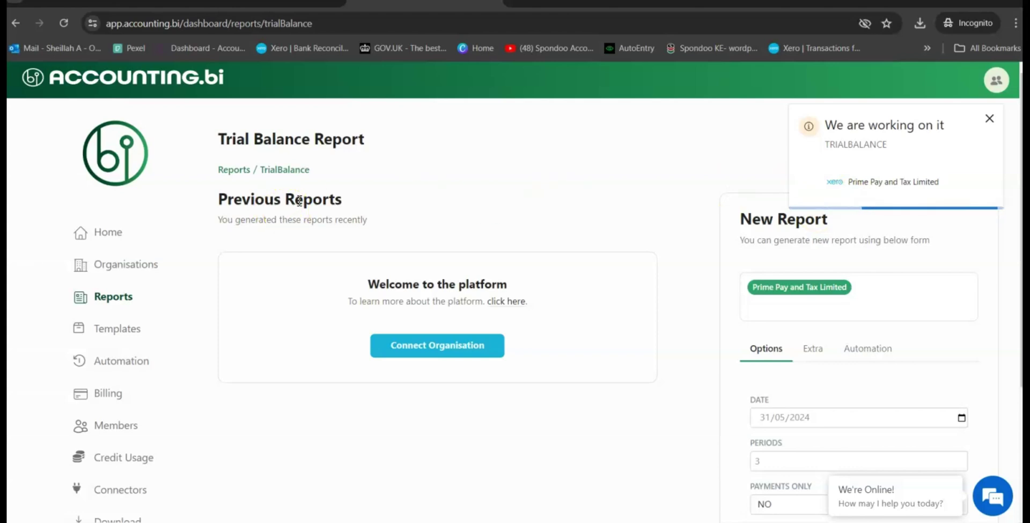
Go to the accounting.bi Connectors page and dismiss the completed-report notification
{"action": "left_click", "coordinate": [83, 242]}
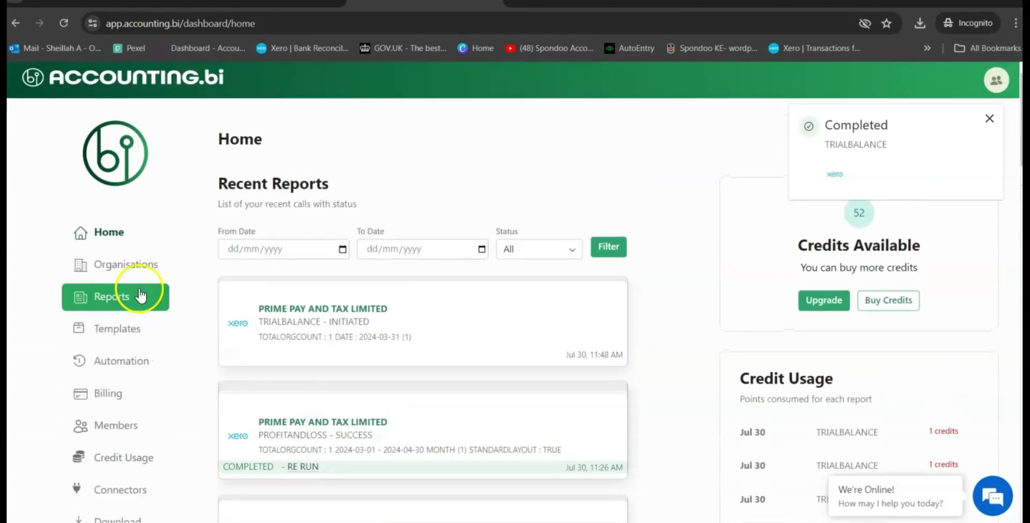
{"action": "double_click", "coordinate": [857, 124]}
{"action": "scroll", "coordinate": [116, 338], "scroll_direction": "down", "scroll_amount": 2}
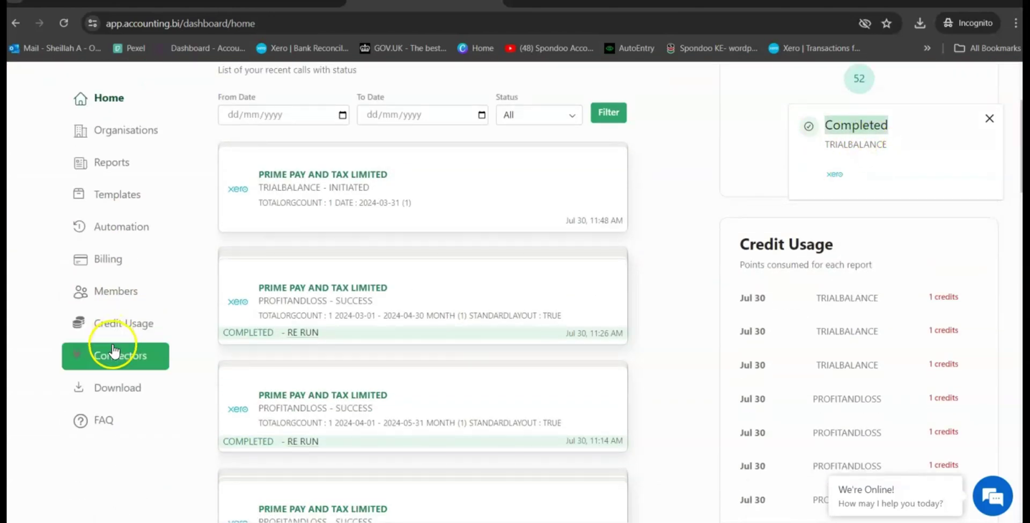
{"action": "left_click", "coordinate": [102, 357]}
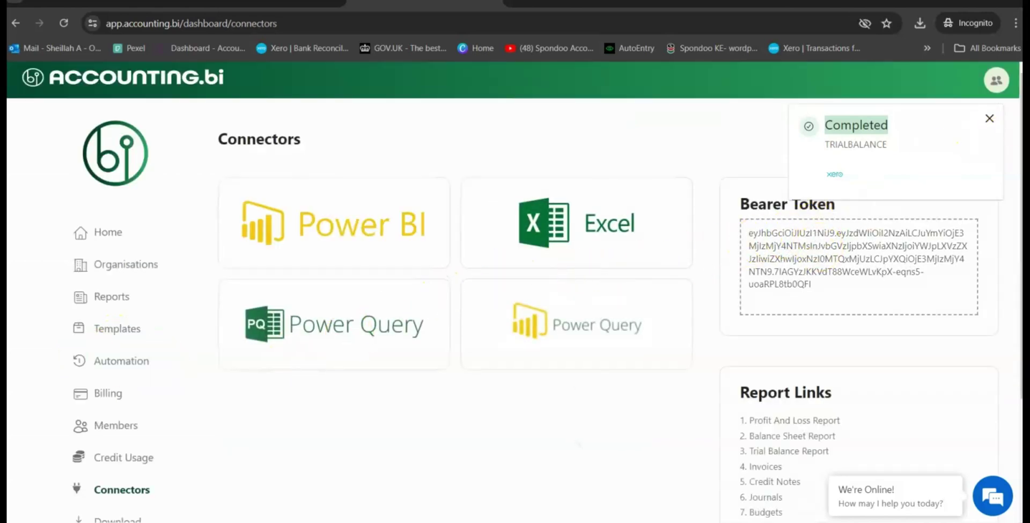
{"action": "left_click", "coordinate": [989, 118]}
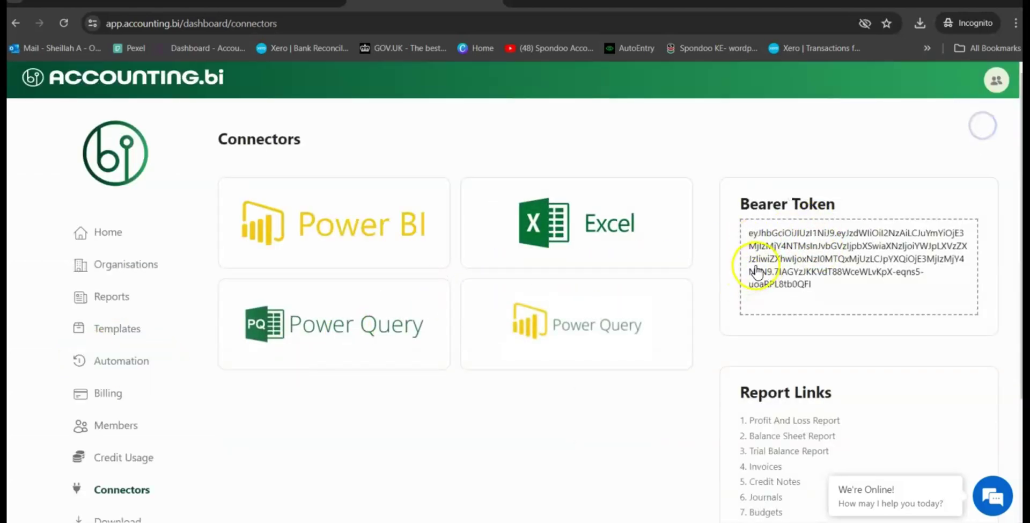
Copy the current bearer token and return to Excel's Power Query Editor
{"action": "right_click", "coordinate": [779, 247]}
{"action": "left_click", "coordinate": [786, 264]}
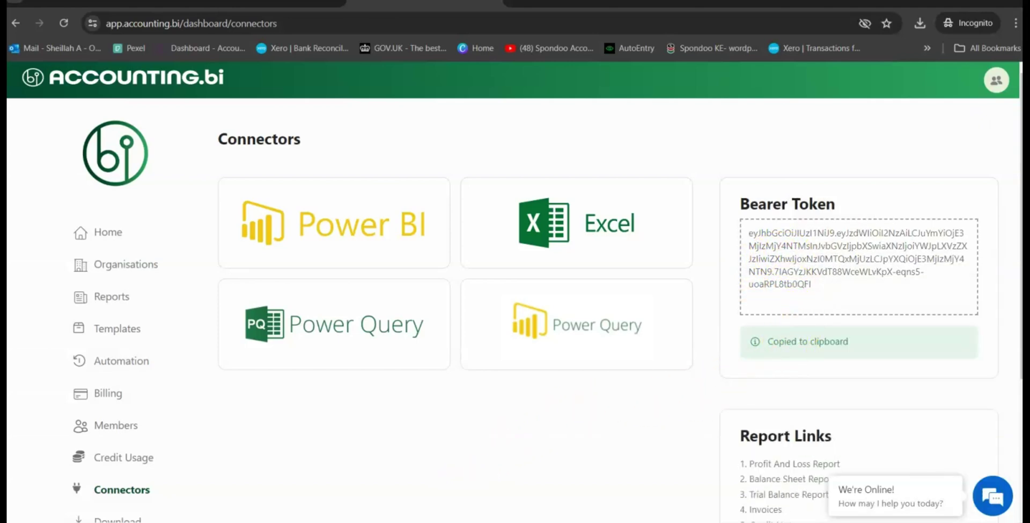
{"action": "mouse_move", "coordinate": [410, 522]}
{"action": "left_click", "coordinate": [443, 488]}
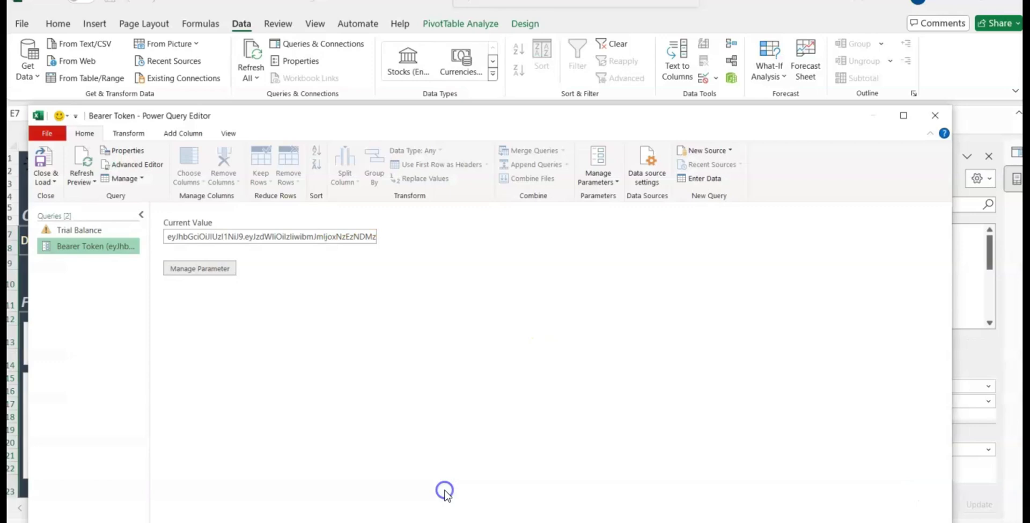
Overwrite the Bearer Token parameter's current value with the copied accounting.bi token
{"action": "double_click", "coordinate": [329, 236]}
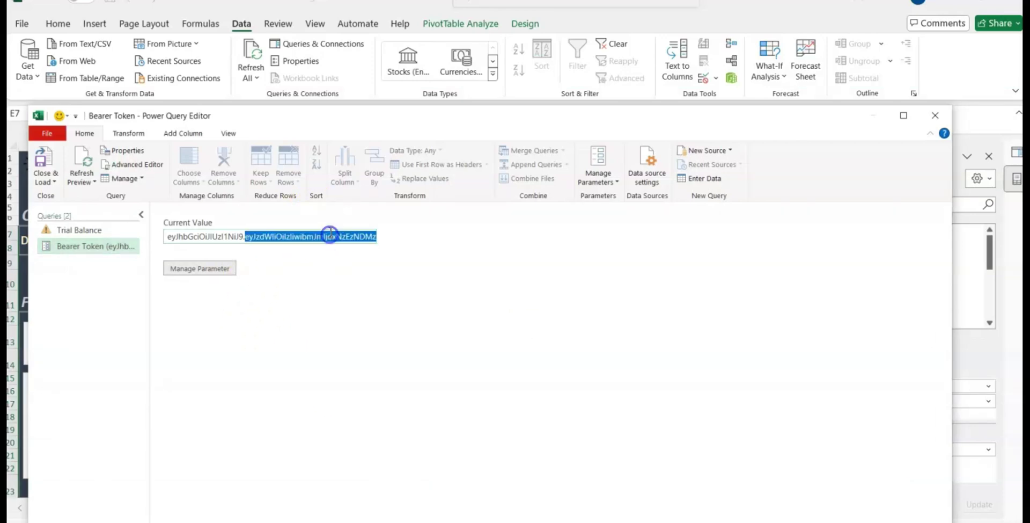
{"action": "triple_click", "coordinate": [329, 236]}
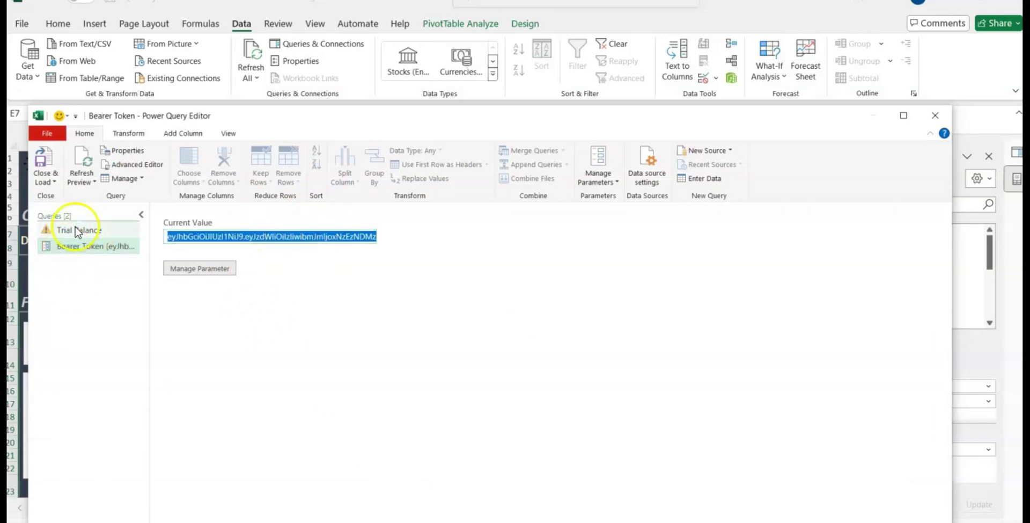
{"action": "key", "text": "BackSpace"}
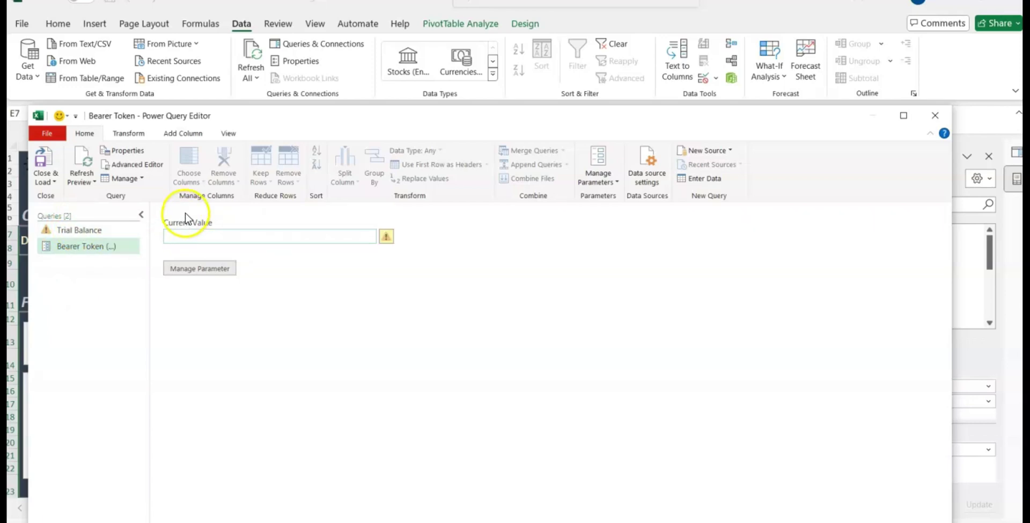
{"action": "key", "text": "ctrl+v"}
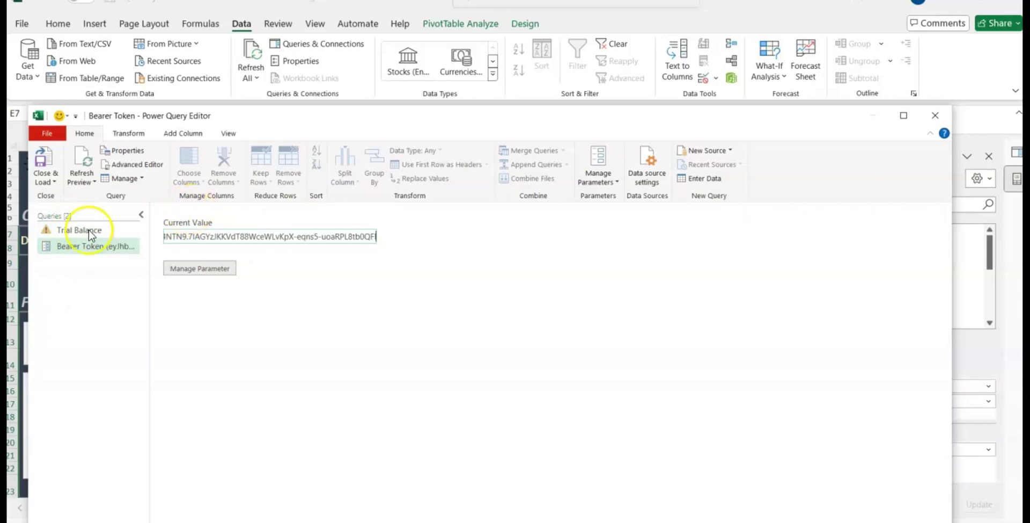
Inspect the Trial Balance query's table, then Close & Load it into the workbook
{"action": "left_click", "coordinate": [54, 229]}
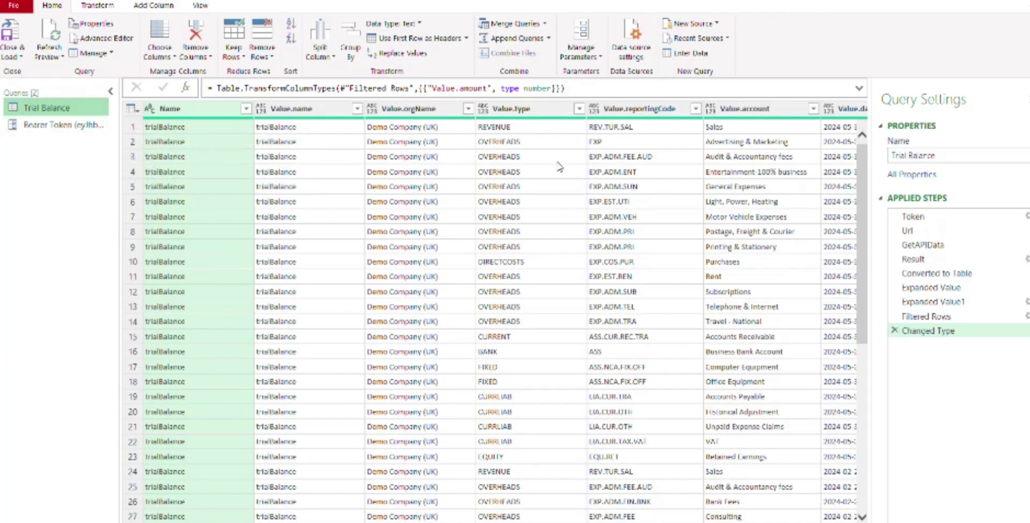
{"action": "scroll", "coordinate": [499, 321], "scroll_direction": "right", "scroll_amount": 10}
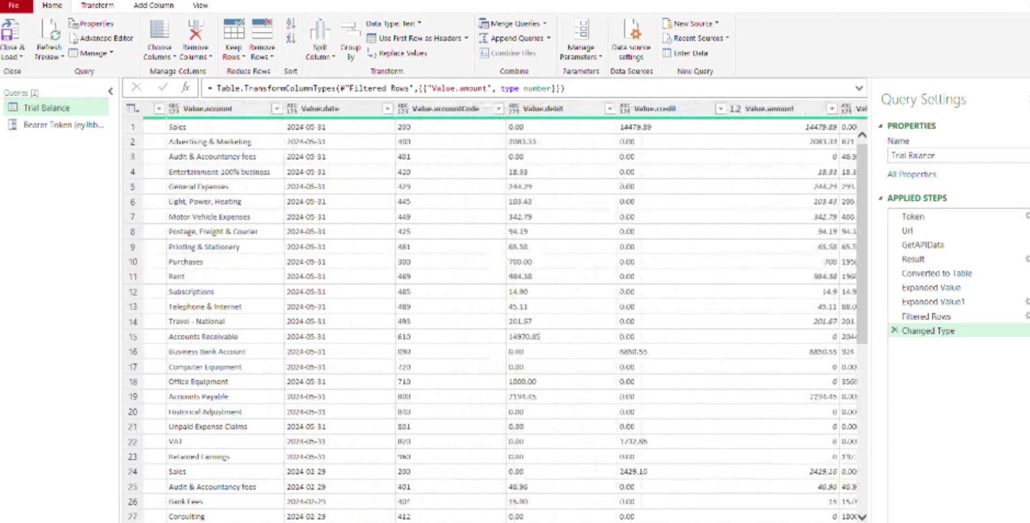
{"action": "scroll", "coordinate": [499, 322], "scroll_direction": "left", "scroll_amount": 10}
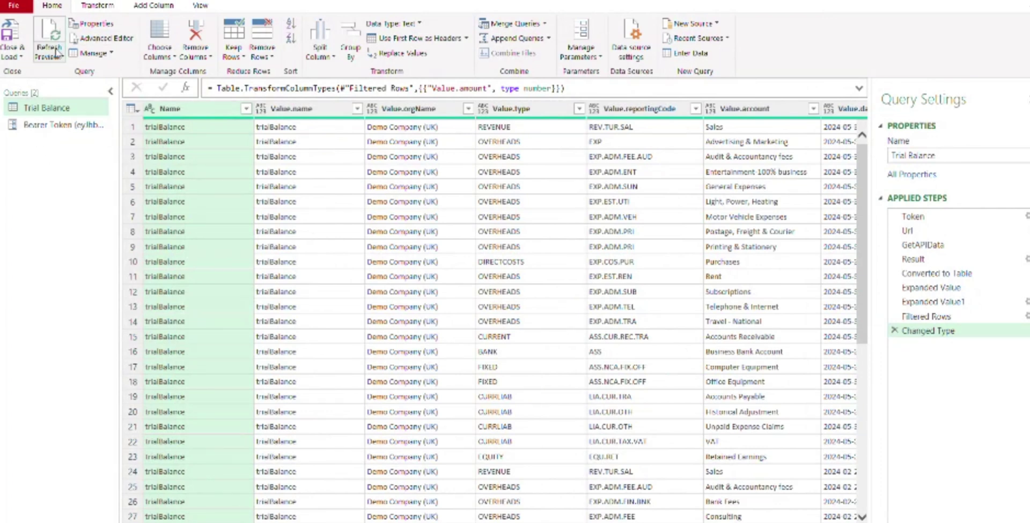
{"action": "left_click", "coordinate": [12, 54]}
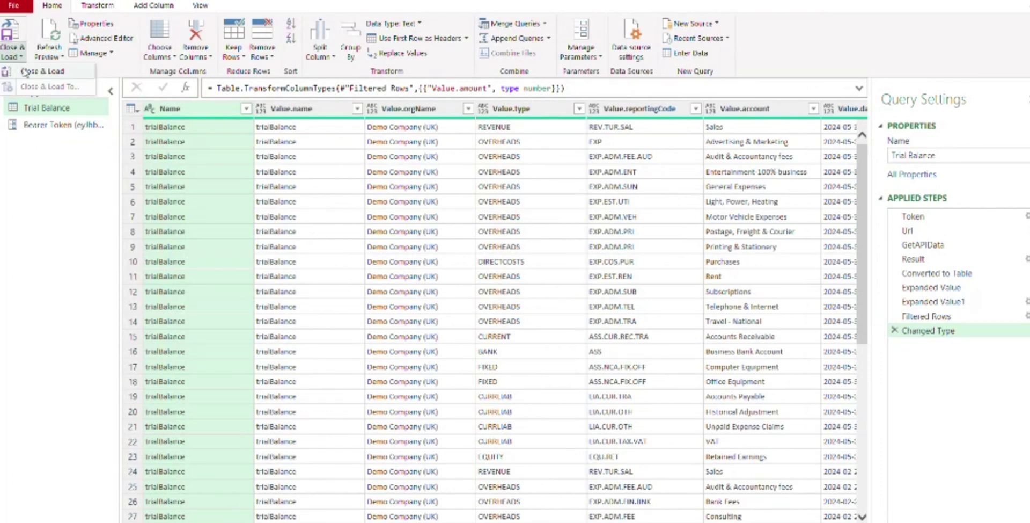
{"action": "left_click", "coordinate": [25, 72]}
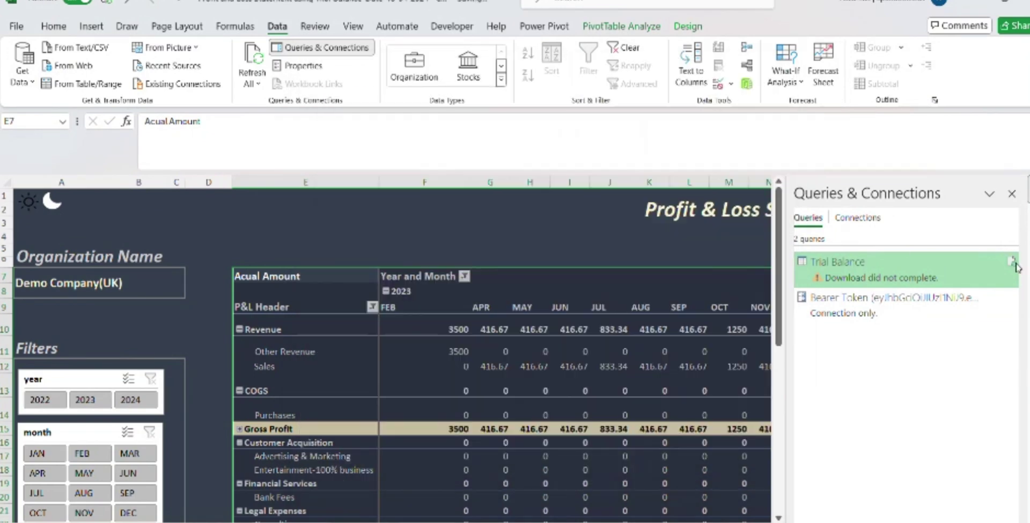
Refresh the Trial Balance query so its 80 rows load and the pivot shows 2024 figures
{"action": "mouse_move", "coordinate": [1015, 266]}
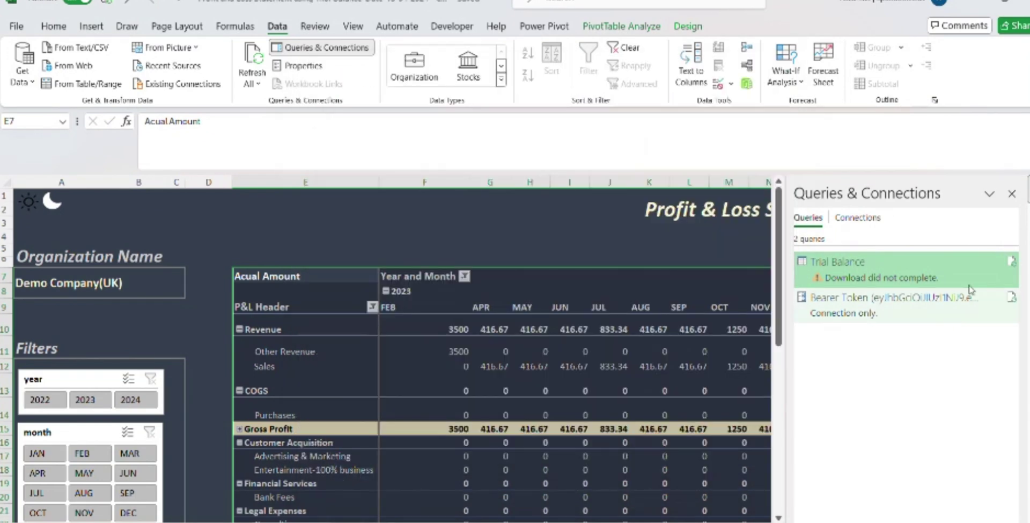
{"action": "left_click", "coordinate": [1012, 265]}
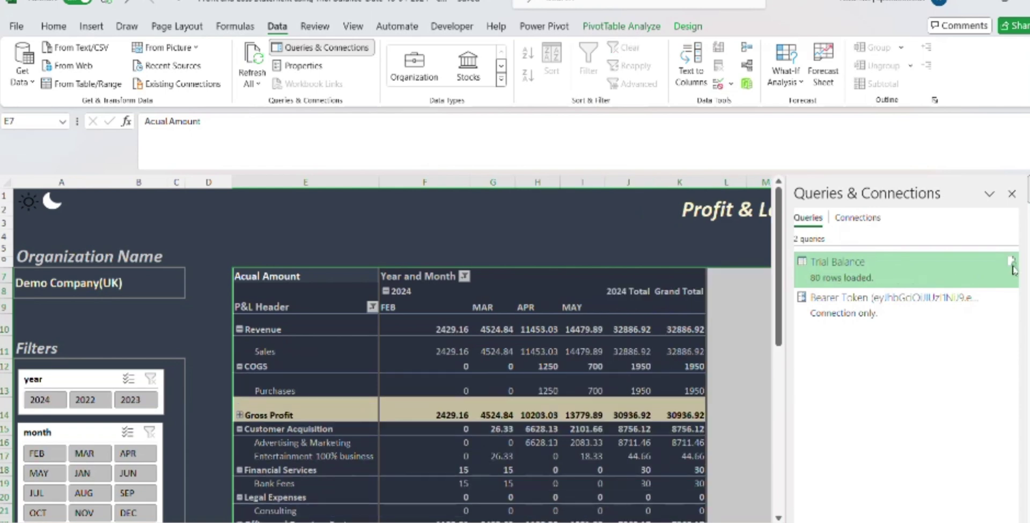
{"action": "mouse_move", "coordinate": [860, 285]}
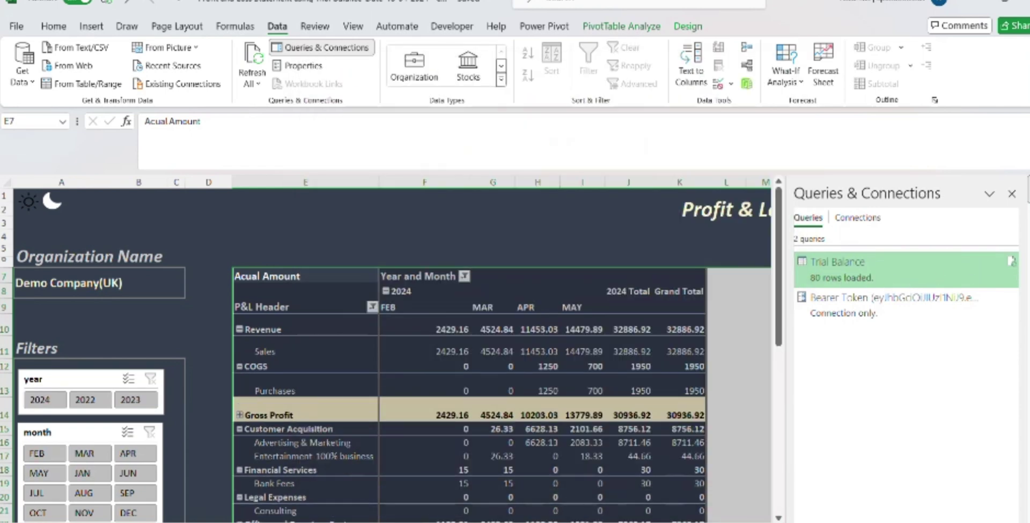